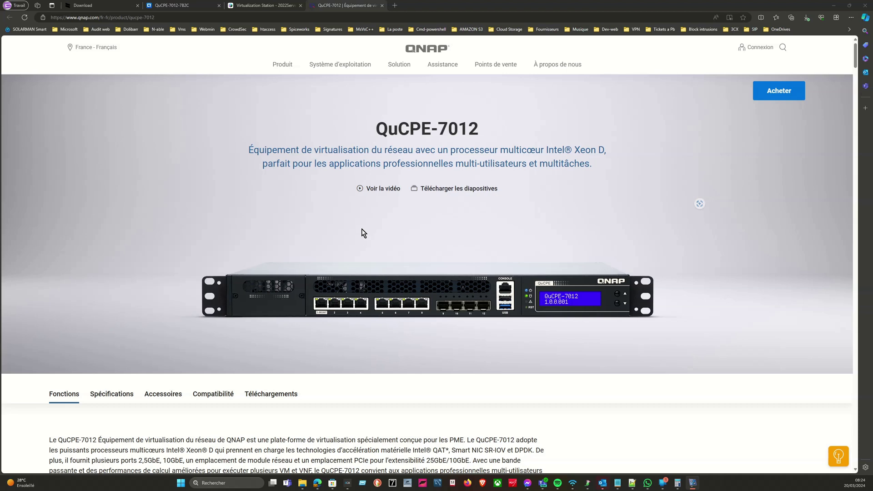
# Review the feature descriptions on the QuCPE-7012 product page
pyautogui.scroll(-3, 363, 230)
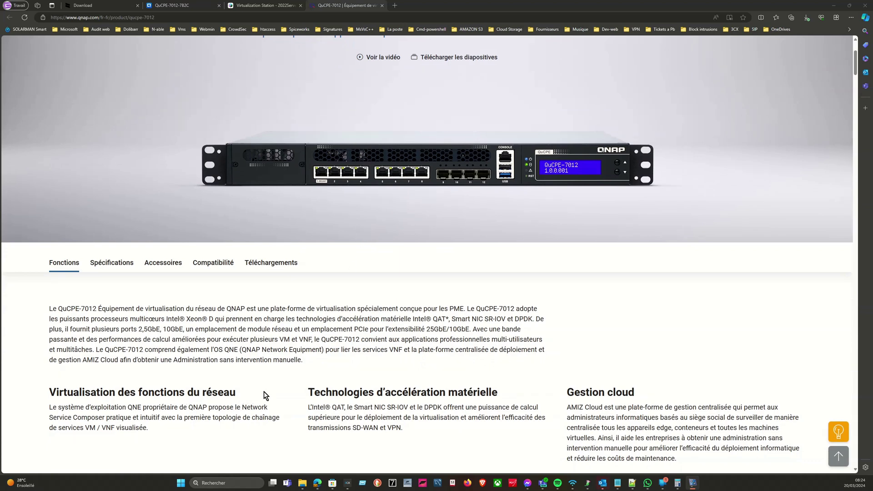
pyautogui.scroll(-1, 274, 396)
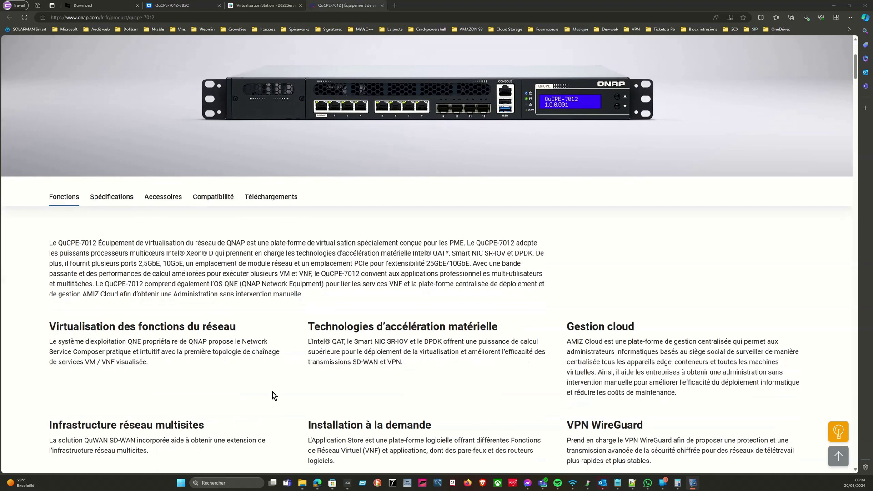
pyautogui.scroll(-1, 274, 396)
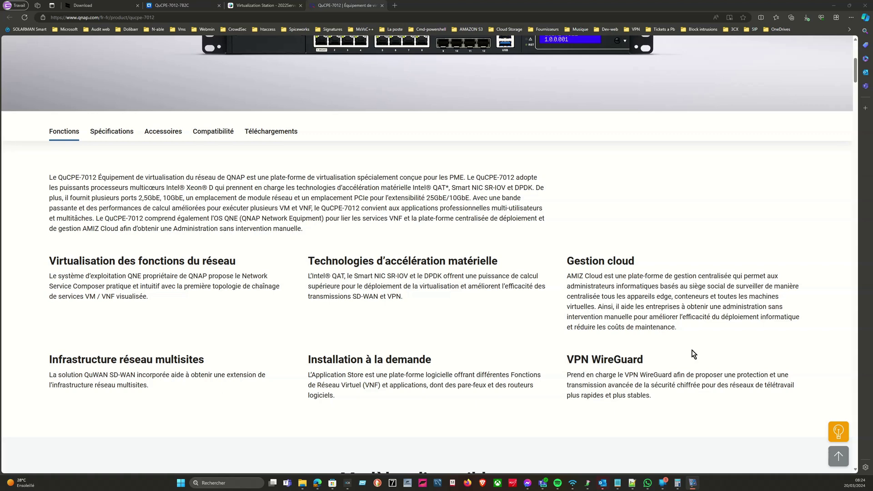
pyautogui.scroll(4, 440, 311)
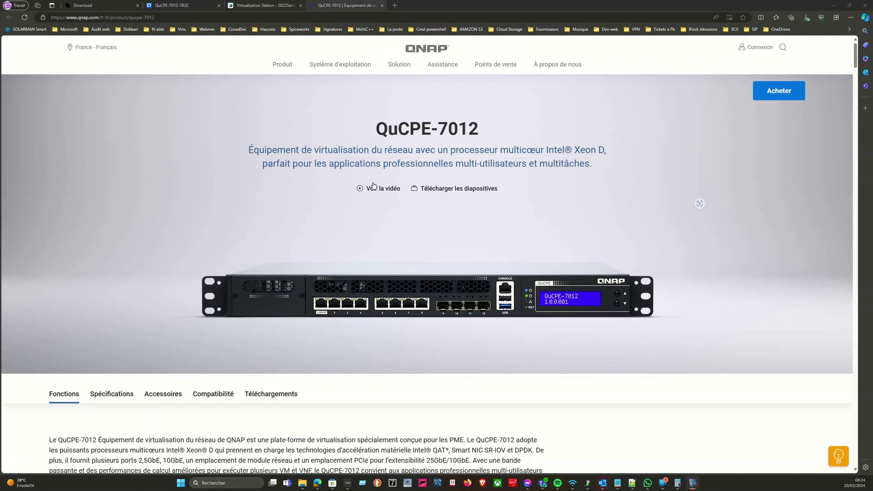
# Review the virtual machine list in the QuCPE's Virtualization Station, with its window moved clear of Service Composer, and minimise it
pyautogui.click(176, 6)
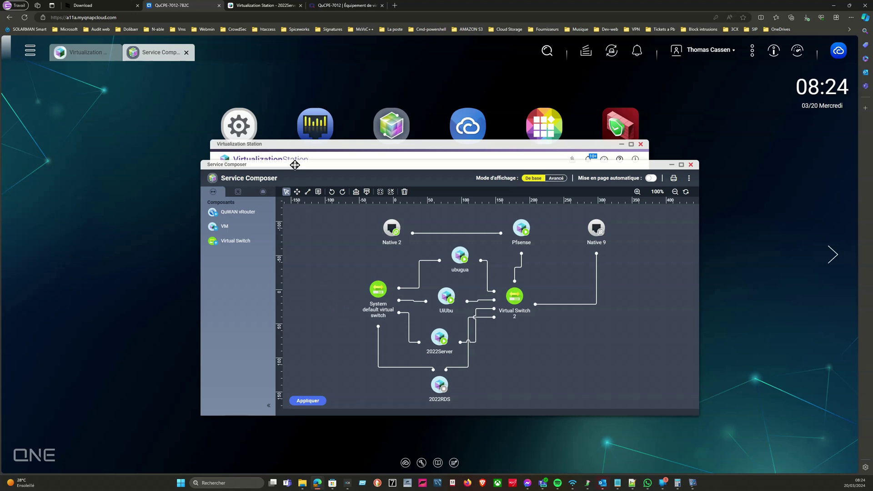
pyautogui.click(293, 144)
pyautogui.moveTo(293, 144); pyautogui.dragTo(222, 78)
pyautogui.scroll(-2, 326, 267)
pyautogui.scroll(-1, 309, 241)
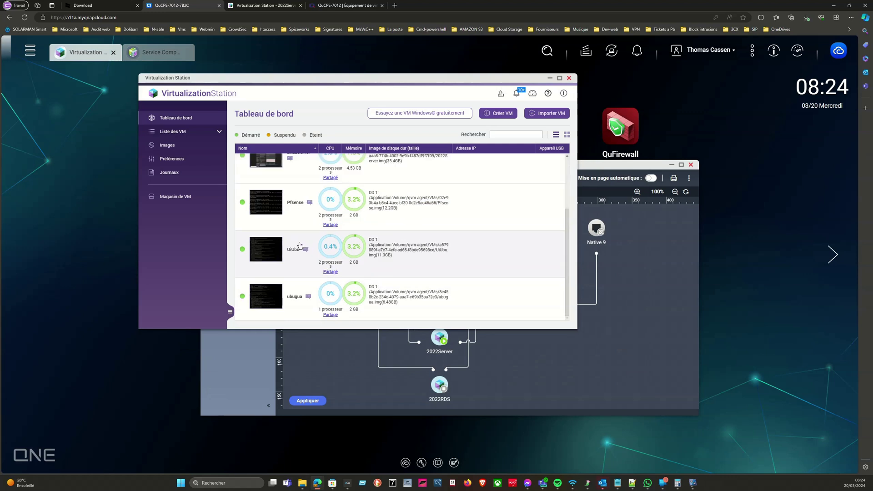
pyautogui.click(549, 78)
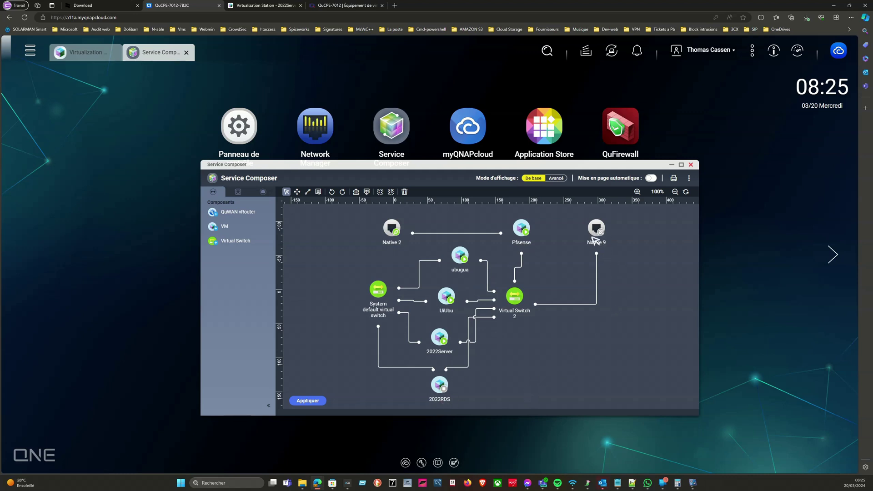
# Extract PacketFence-ZEN-v13.1.0.zip from the Downloads folder to the PacketFence-ZEN-v13.1.0 folder
pyautogui.click(90, 7)
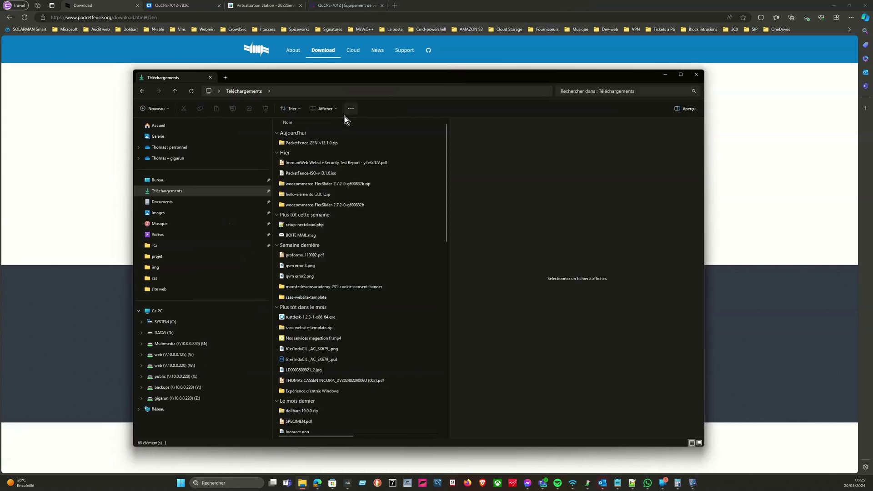
pyautogui.click(318, 145)
pyautogui.rightClick(317, 147)
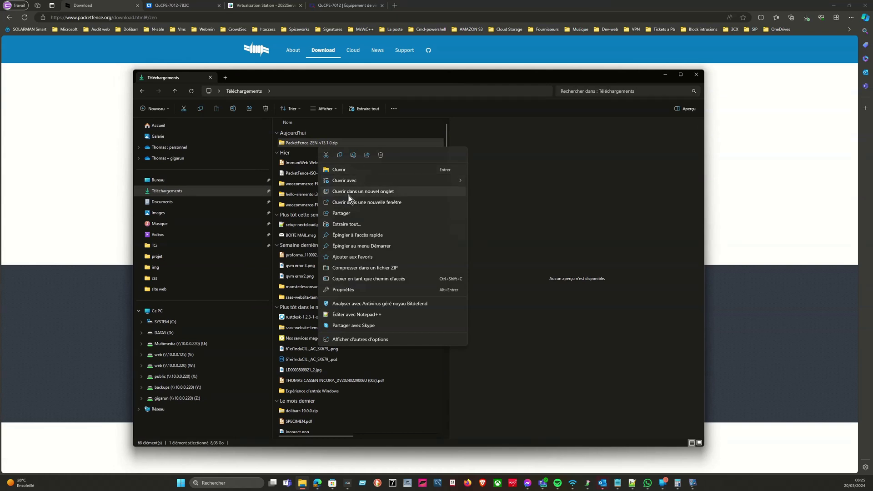
pyautogui.click(351, 224)
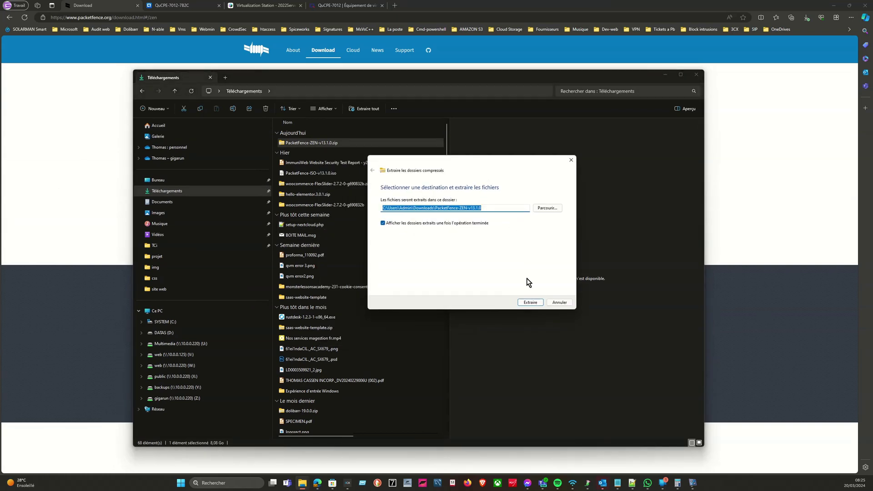
pyautogui.click(530, 303)
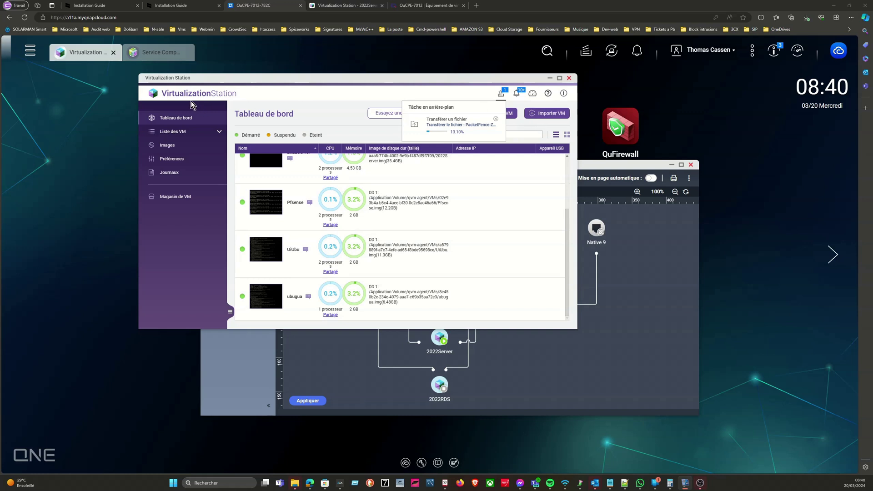
pyautogui.click(554, 113)
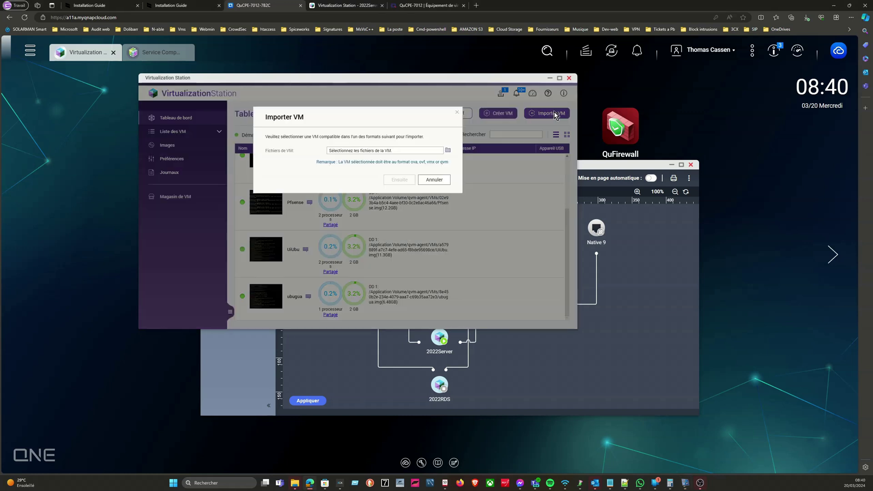
pyautogui.click(447, 150)
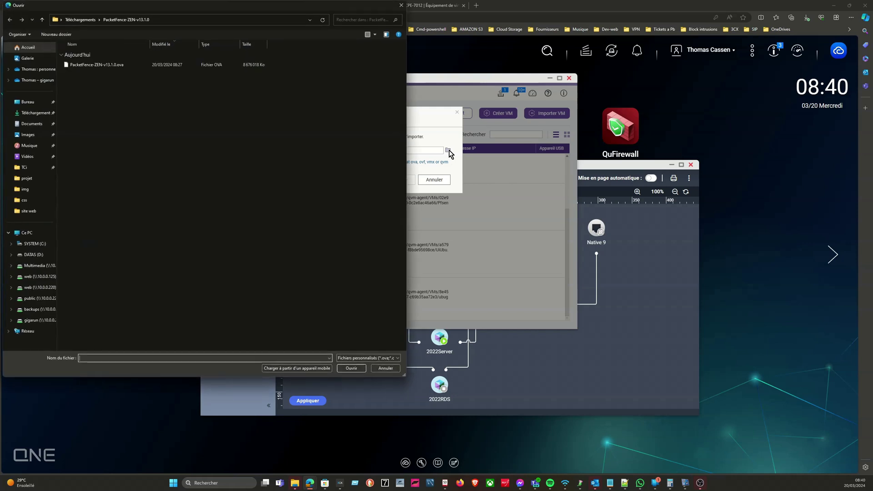
pyautogui.click(114, 68)
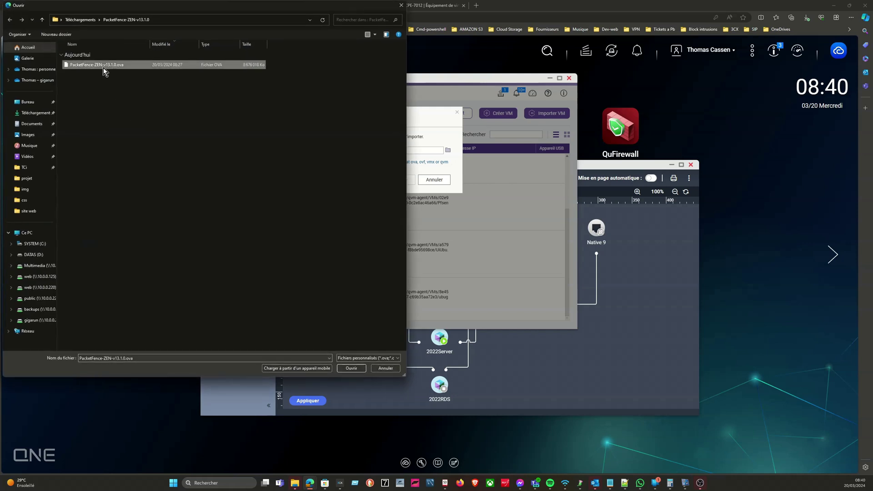
pyautogui.click(385, 368)
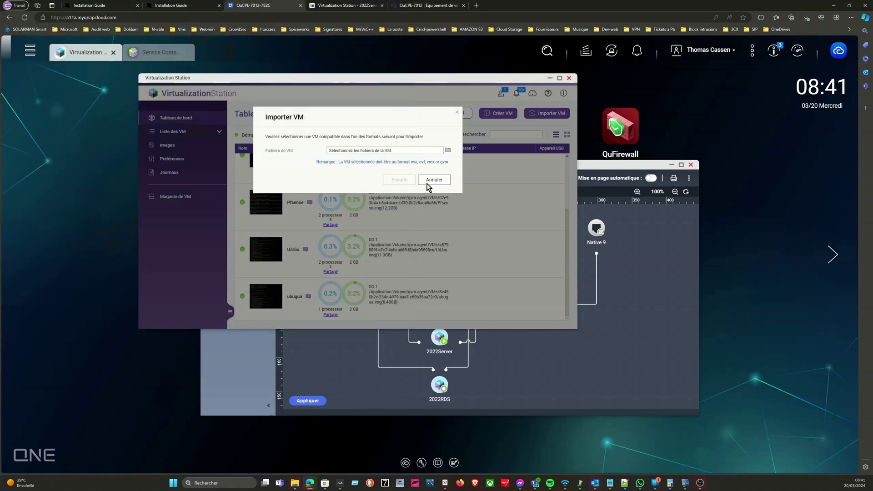
pyautogui.click(433, 180)
# Check Virtualization Station's background tasks and open the details of the PacketFence-ZEN virtual machine
pyautogui.click(501, 94)
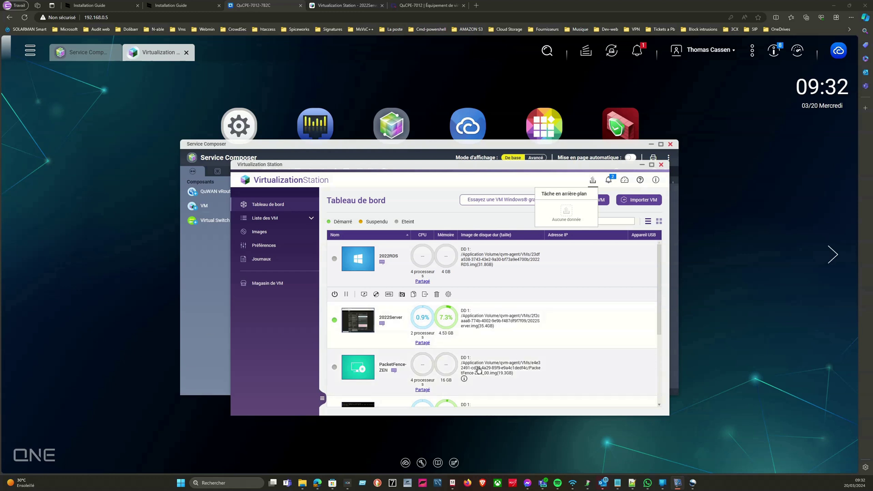
pyautogui.scroll(-1, 500, 332)
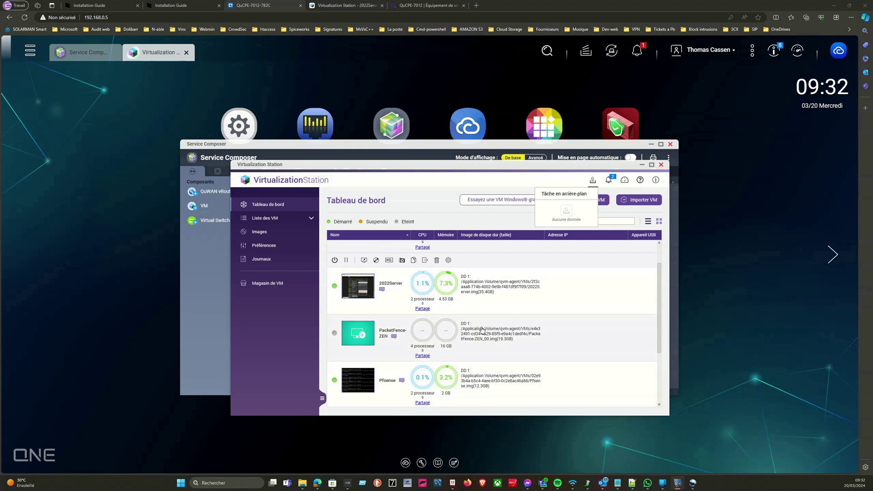
pyautogui.click(485, 338)
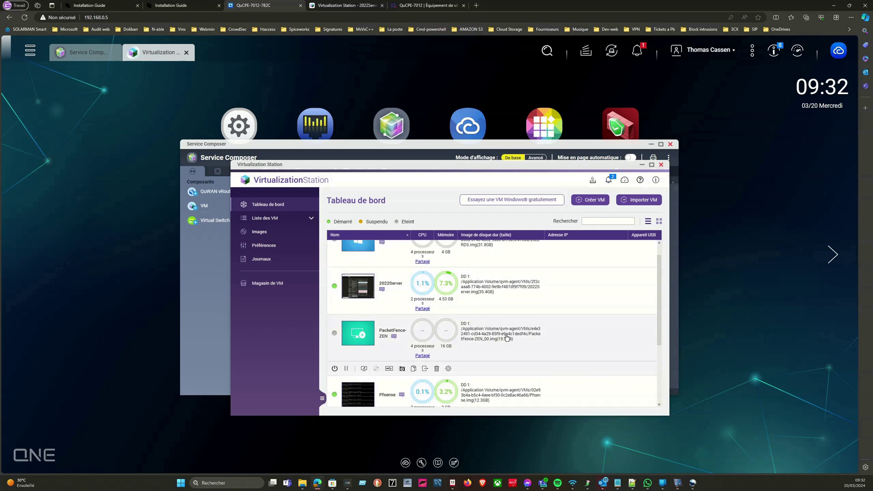
pyautogui.scroll(-1, 509, 337)
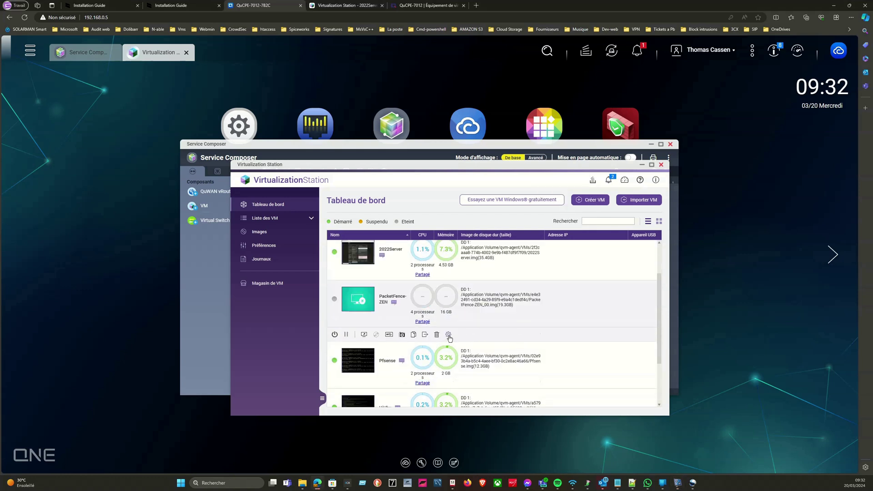
pyautogui.click(449, 336)
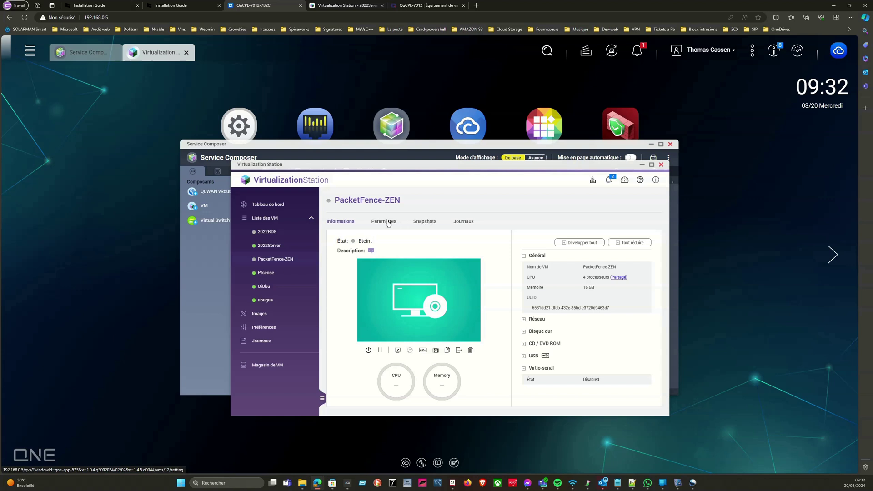
# Set the PacketFence-ZEN console keyboard layout to French, apply it and return to the machine's information page
pyautogui.click(387, 222)
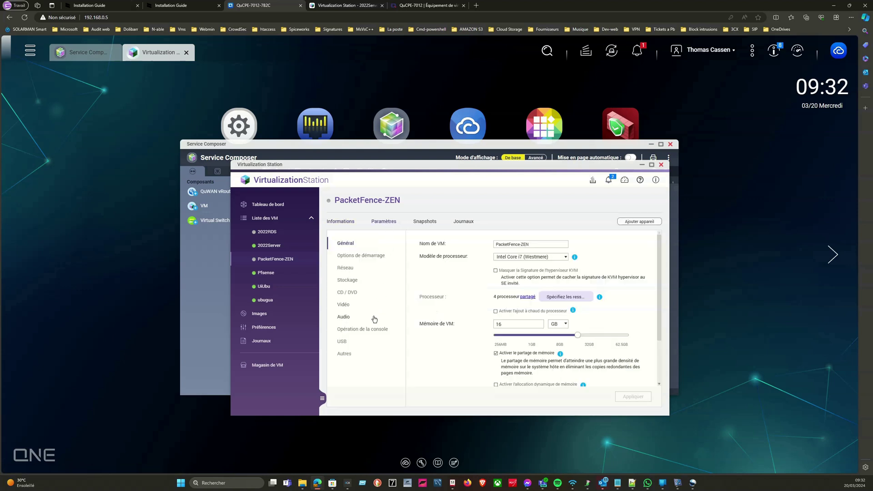
pyautogui.click(368, 330)
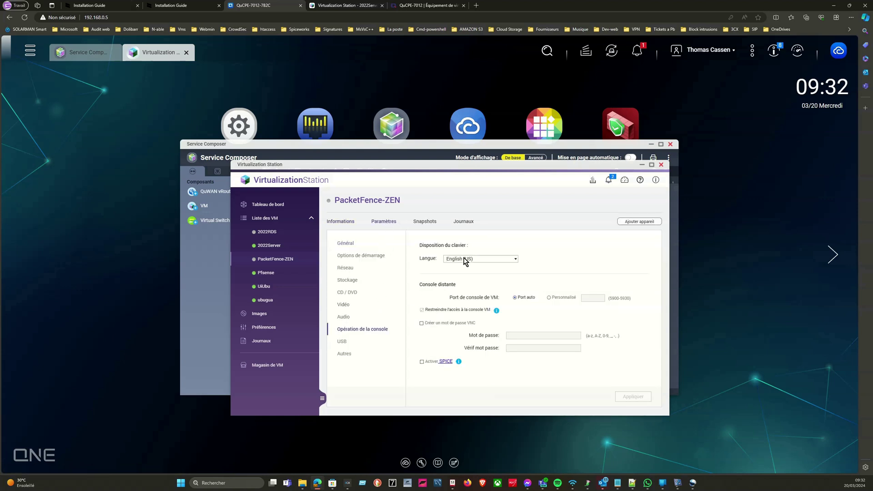
pyautogui.click(464, 258)
pyautogui.scroll(-2, 458, 291)
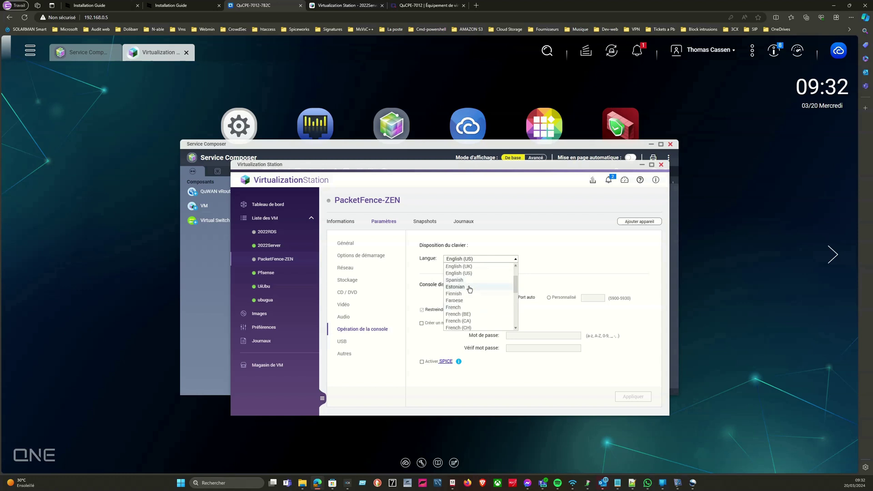
pyautogui.click(454, 307)
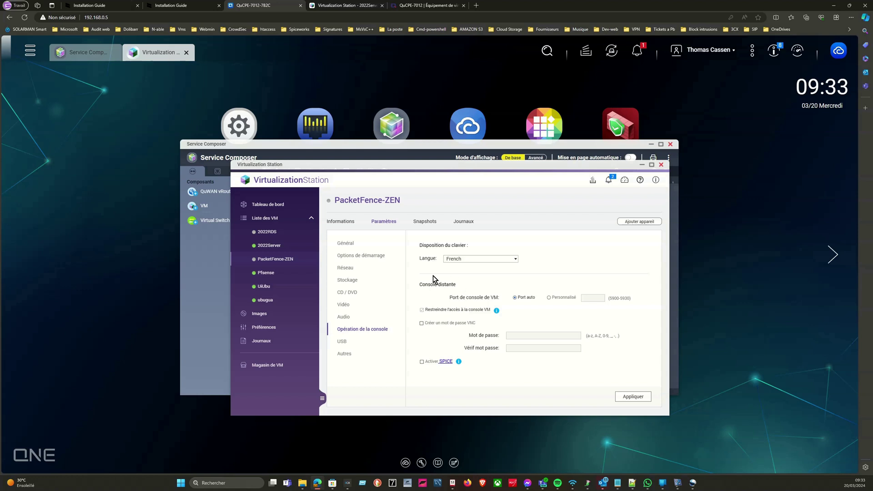
pyautogui.click(629, 396)
pyautogui.click(349, 223)
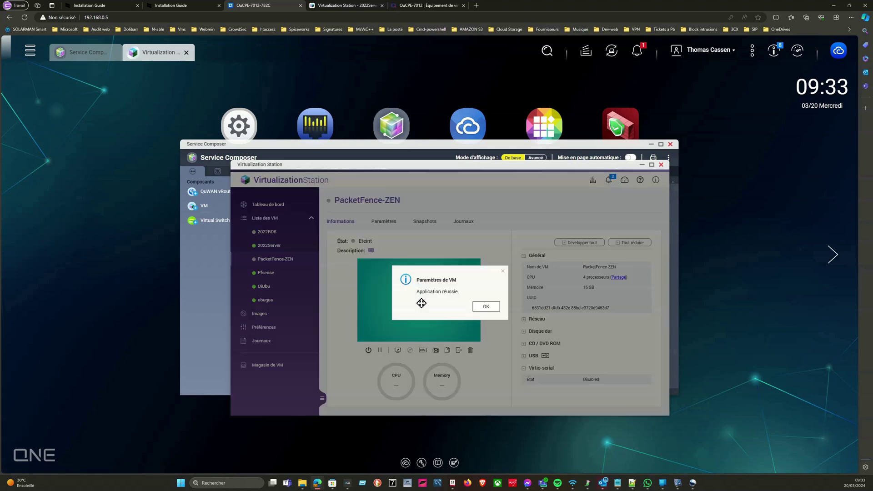
pyautogui.click(485, 306)
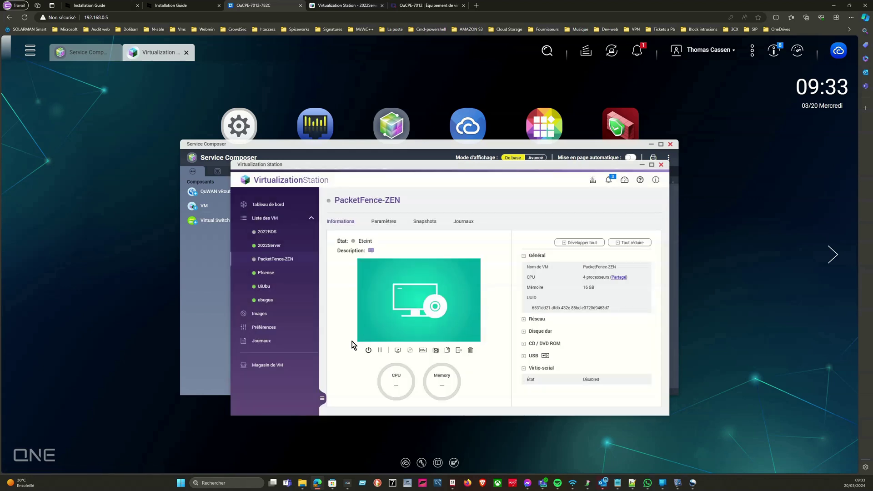
# Start the PacketFence-ZEN virtual machine and open its console
pyautogui.click(368, 351)
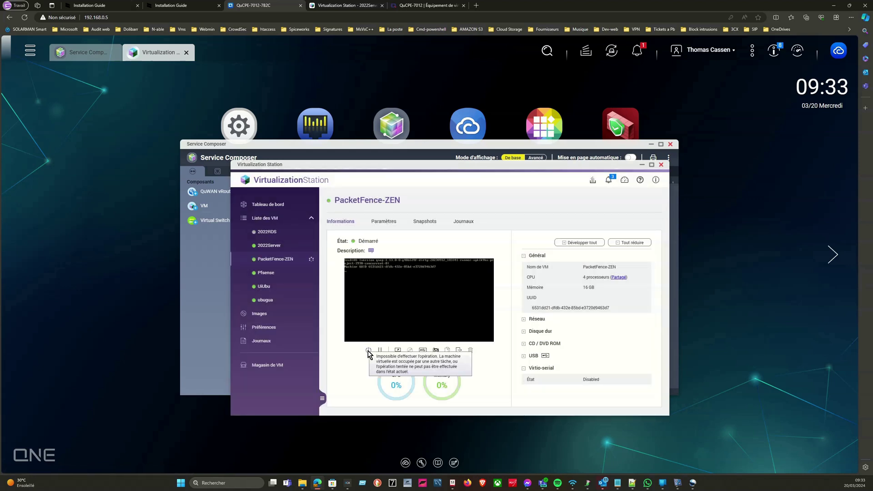
pyautogui.click(419, 301)
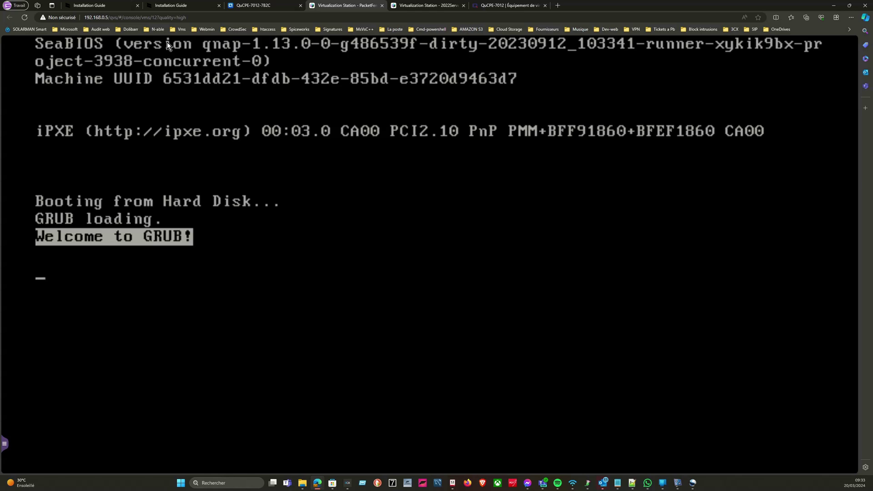
# Look up the ZEN appliance's console credentials in the PacketFence Installation Guide and select the default password
pyautogui.click(170, 7)
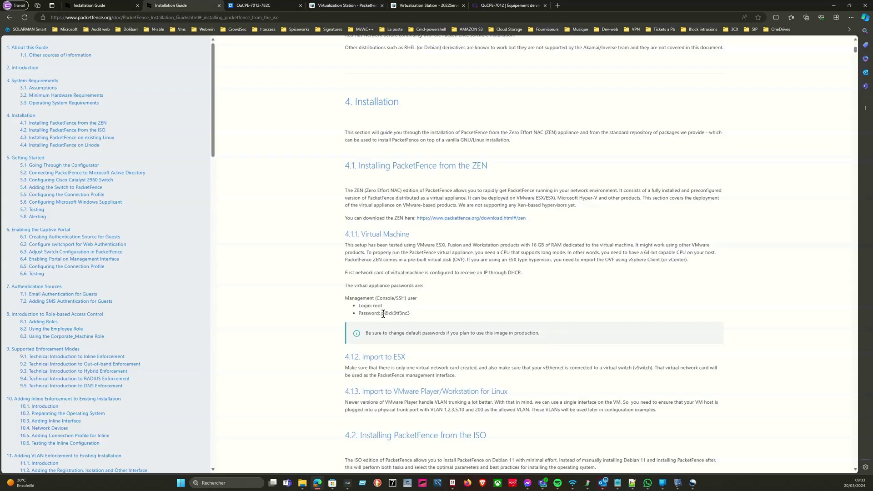
pyautogui.moveTo(382, 313); pyautogui.dragTo(411, 314)
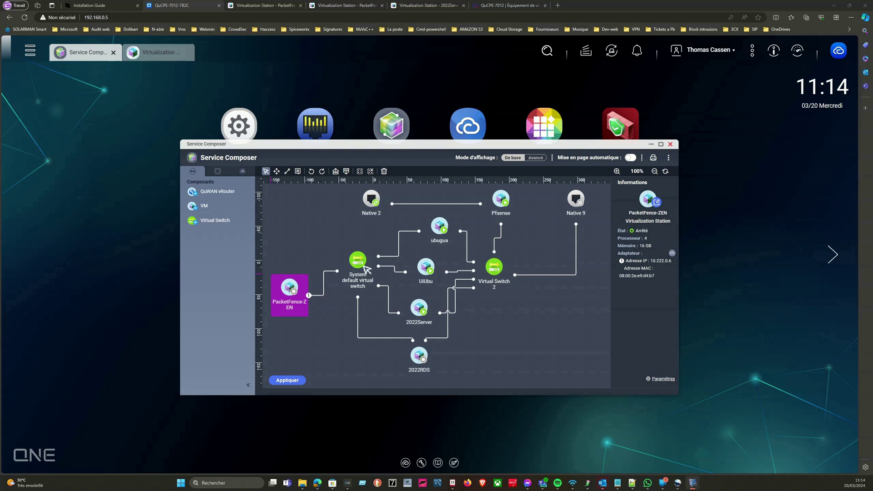
# Check PacketFence-ZEN in Virtualization Station and remove its link to the System default virtual switch in Service Composer
pyautogui.click(170, 54)
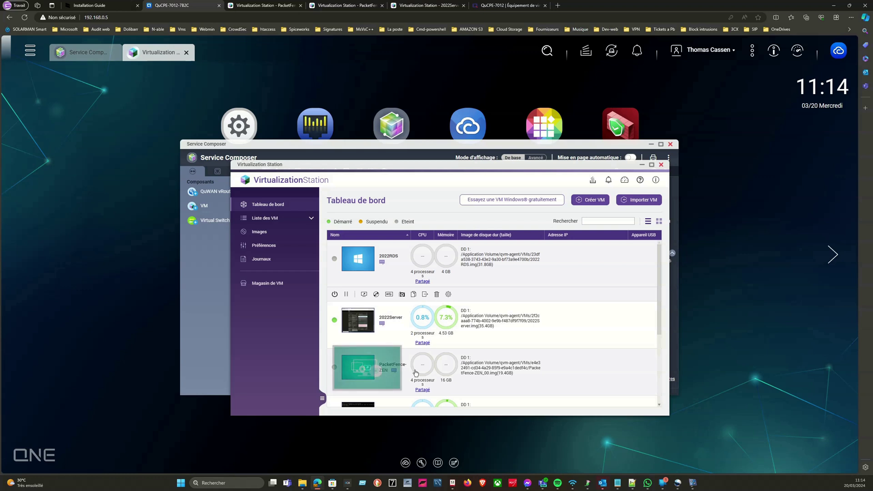
pyautogui.click(286, 146)
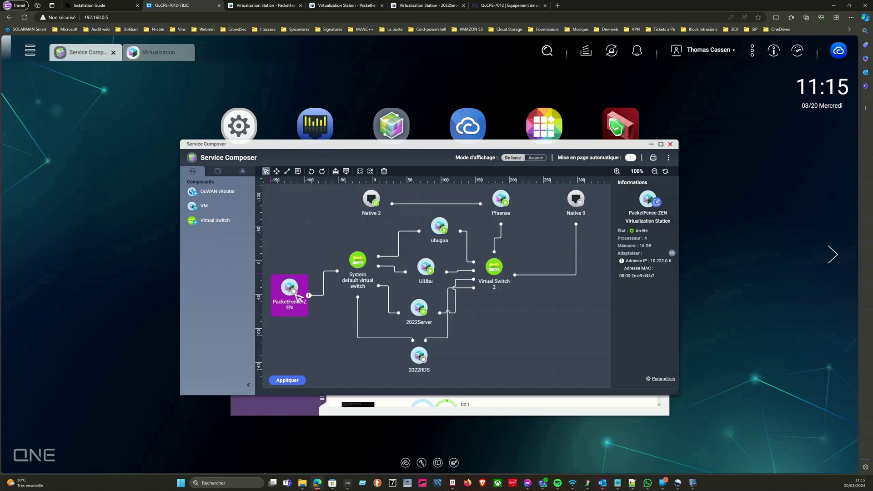
pyautogui.click(323, 296)
pyautogui.click(324, 297)
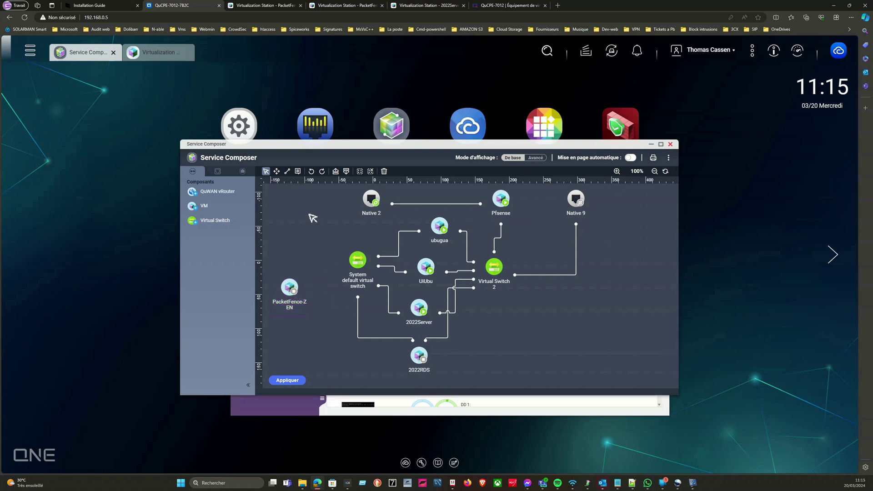
# Connect Adaptateur 1 of PacketFence-ZEN to Virtual Switch 2 in the network topology
pyautogui.click(287, 172)
pyautogui.click(296, 288)
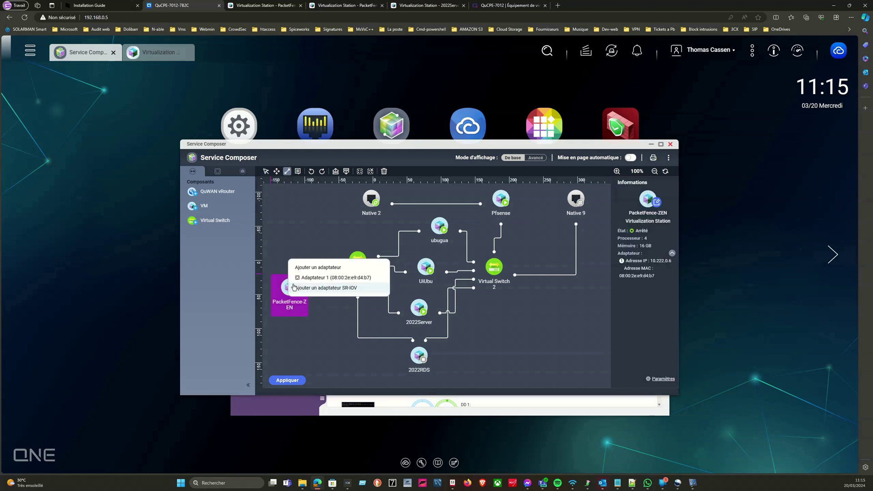
pyautogui.click(335, 282)
pyautogui.click(493, 284)
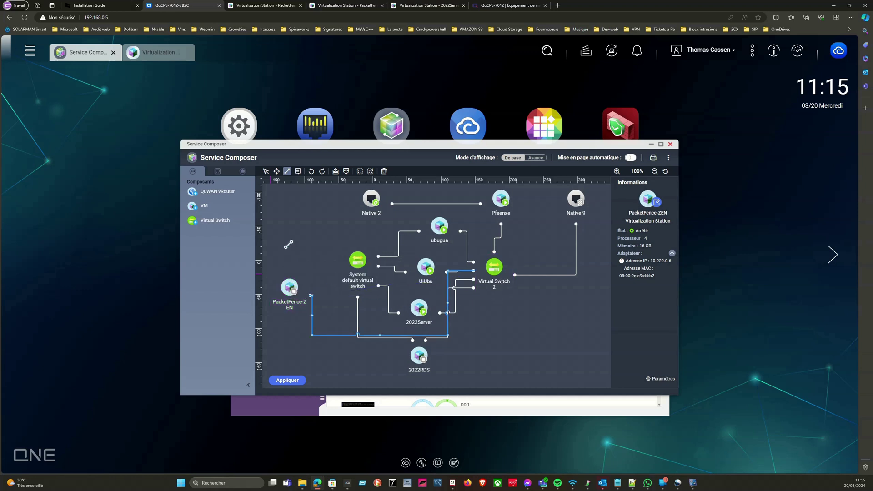
# Move PacketFence-ZEN below and to the right of Virtual Switch 2 in the topology, and apply the service chain settings
pyautogui.click(276, 171)
pyautogui.moveTo(431, 321); pyautogui.dragTo(514, 331)
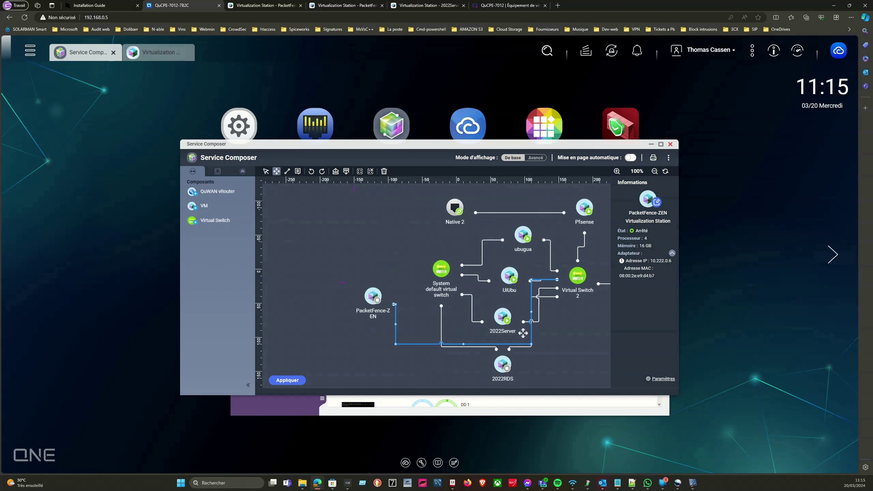
pyautogui.click(660, 144)
pyautogui.click(87, 93)
pyautogui.moveTo(195, 228); pyautogui.dragTo(471, 281)
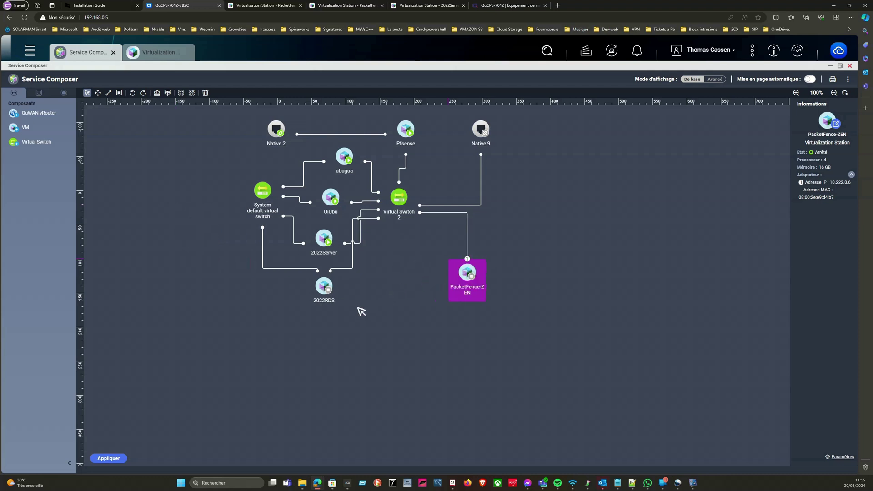
pyautogui.scroll(2, 361, 312)
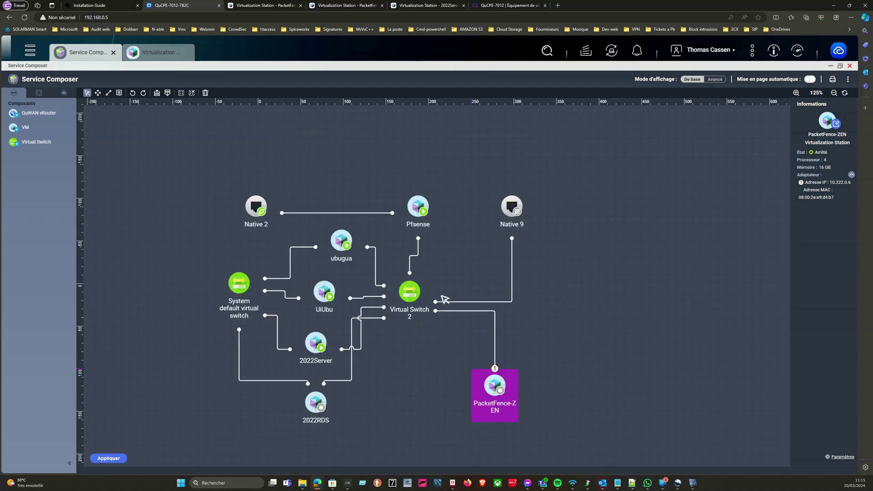
pyautogui.click(840, 66)
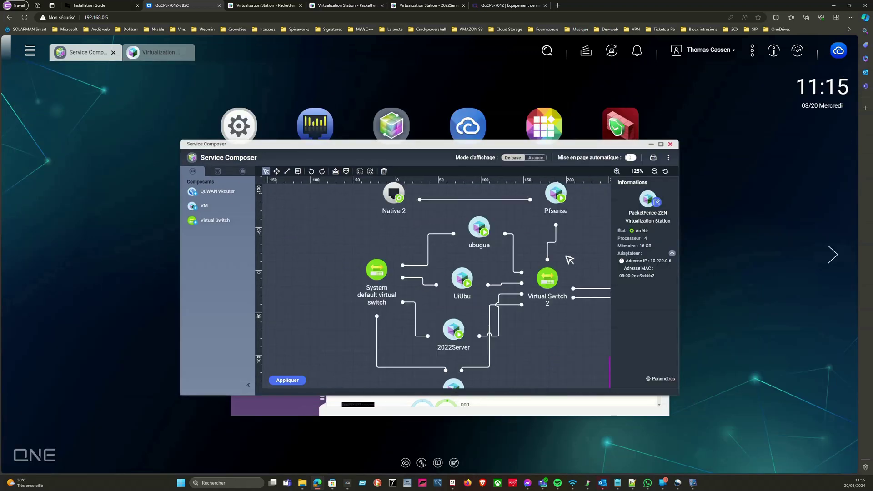
pyautogui.scroll(-1, 574, 261)
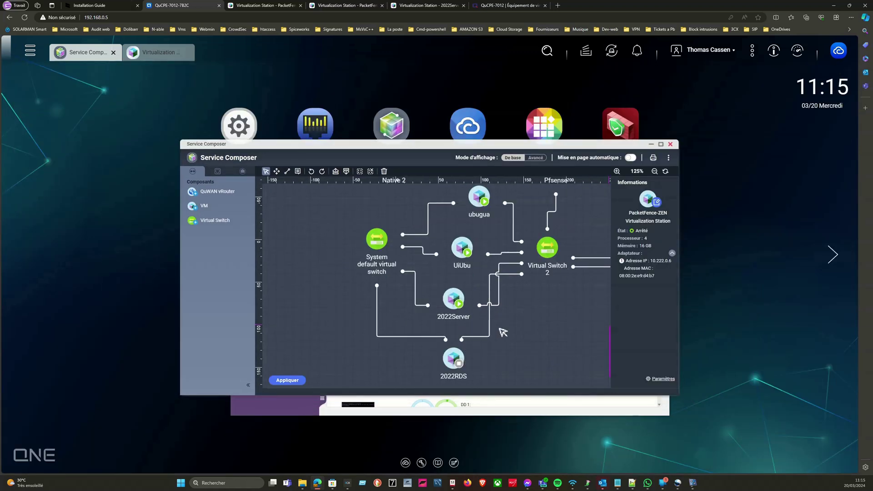
pyautogui.click(661, 144)
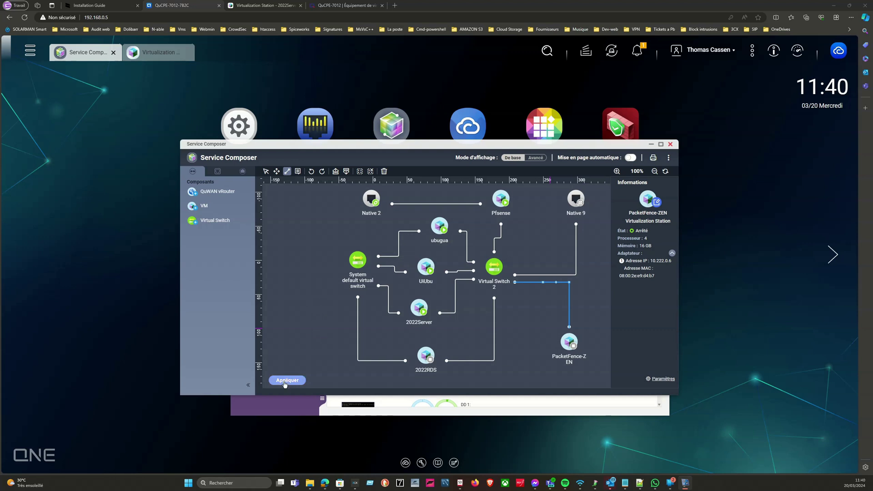
pyautogui.click(285, 380)
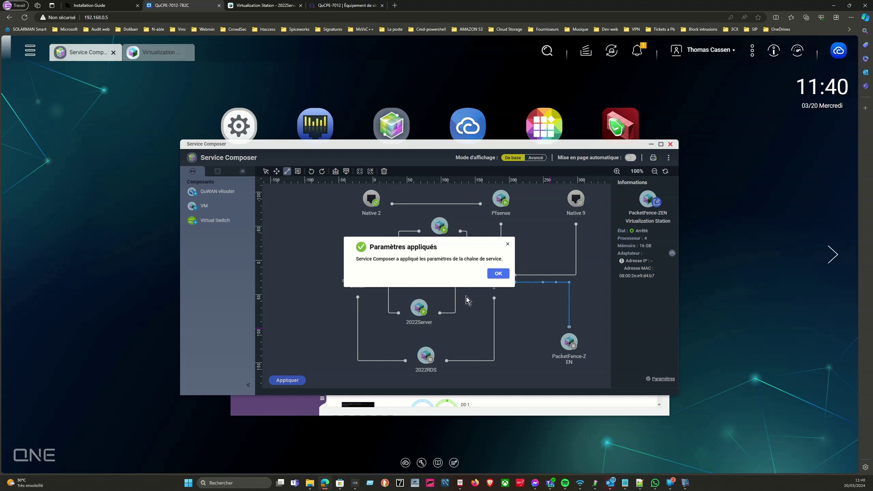
pyautogui.click(494, 277)
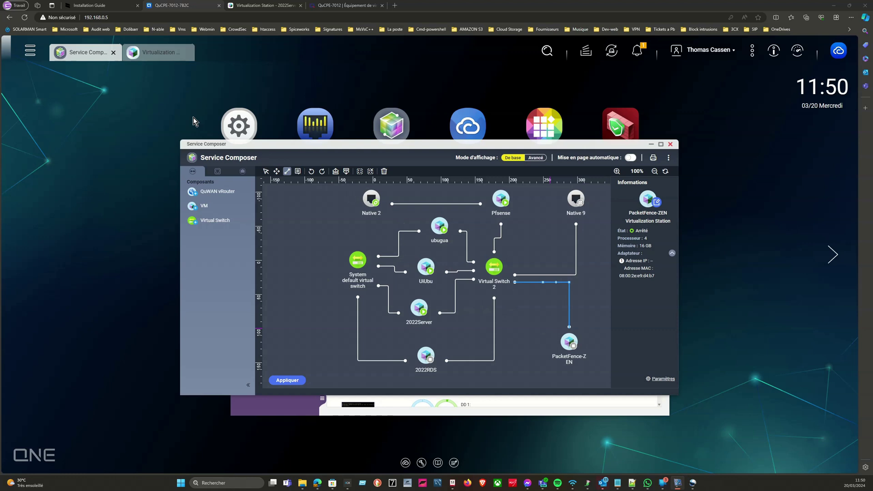
# Open the PacketFence-ZEN console from Virtualization Station and start the virtual machine
pyautogui.click(157, 52)
pyautogui.moveTo(363, 366)
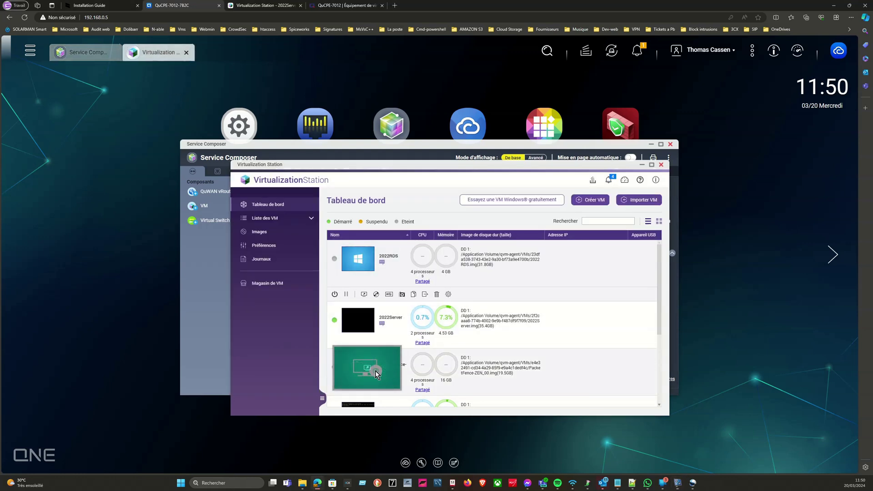
pyautogui.click(376, 373)
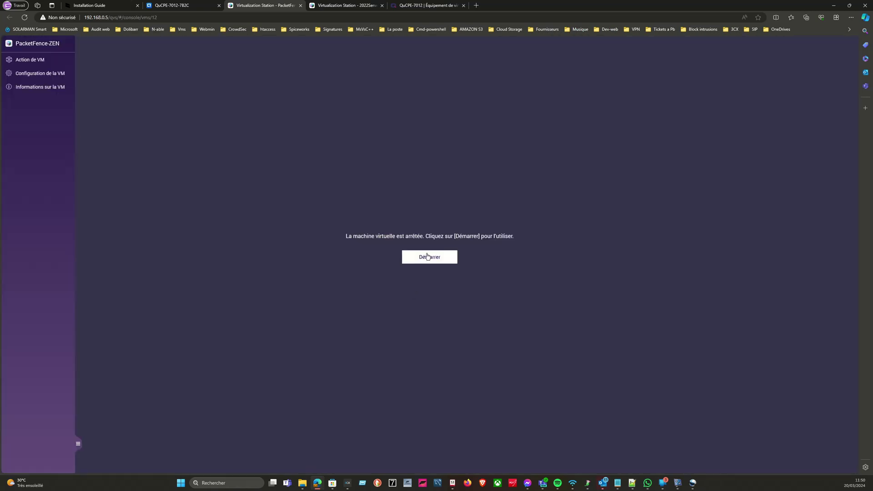
pyautogui.click(416, 253)
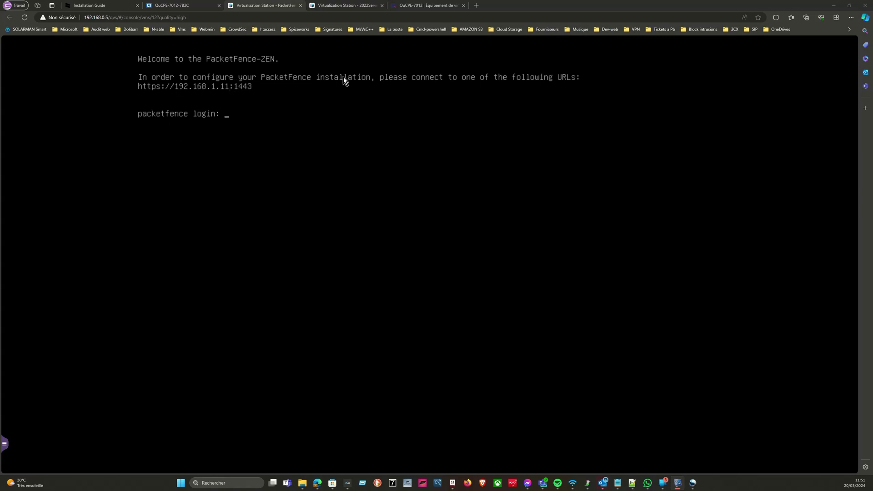
pyautogui.click(341, 5)
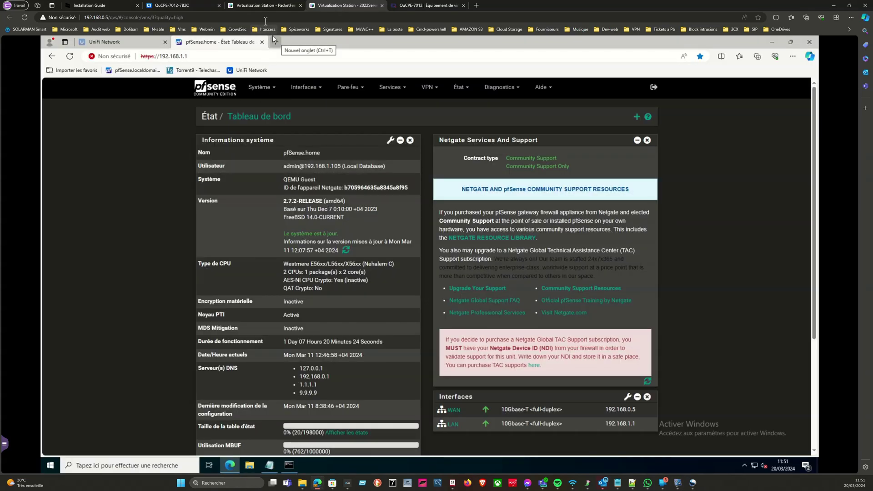
pyautogui.click(264, 6)
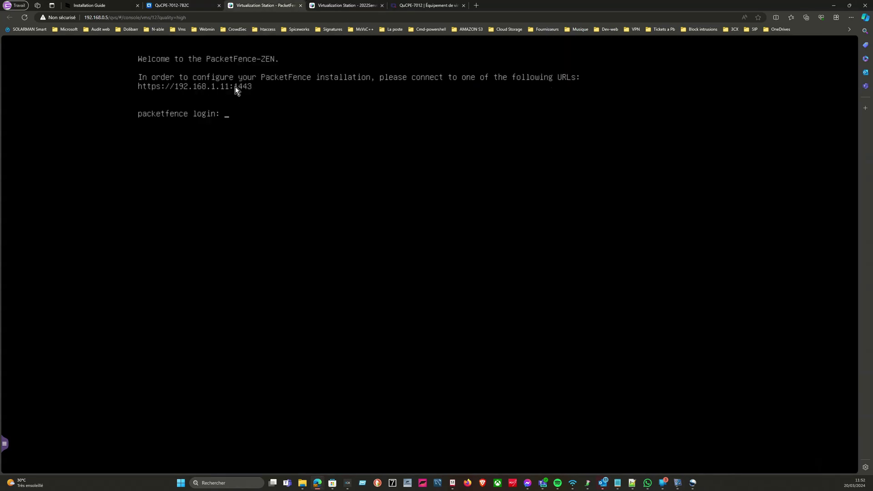
pyautogui.click(343, 6)
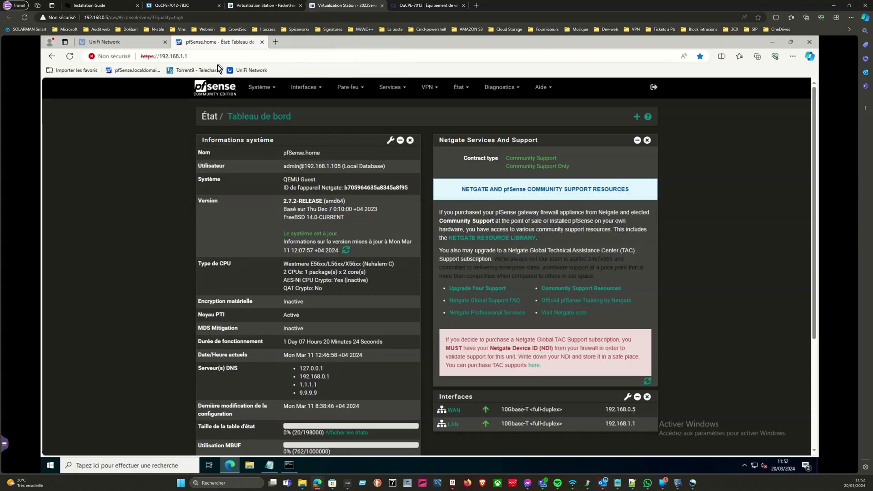
pyautogui.click(275, 42)
pyautogui.write('https:')
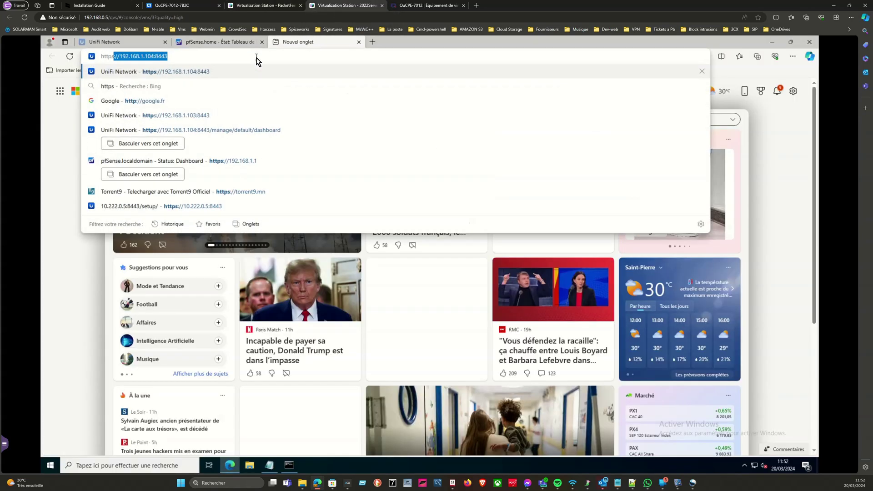
pyautogui.write('//192.168.1.1')
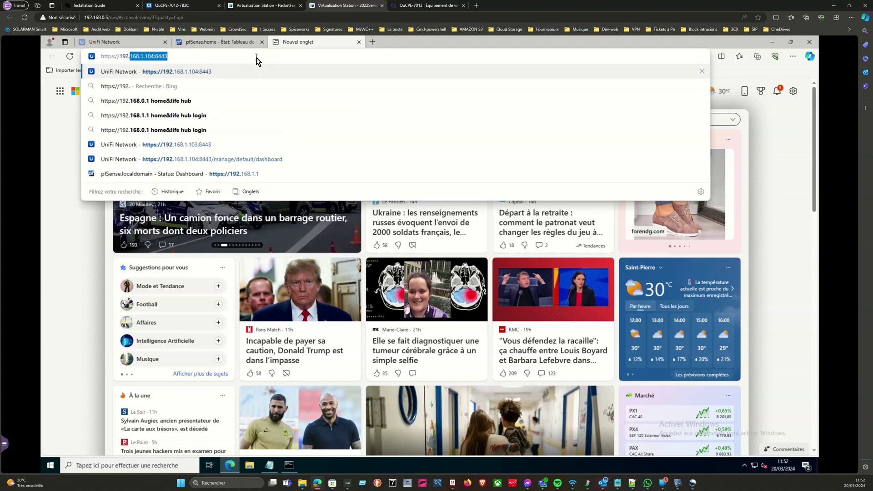
pyautogui.write('1')
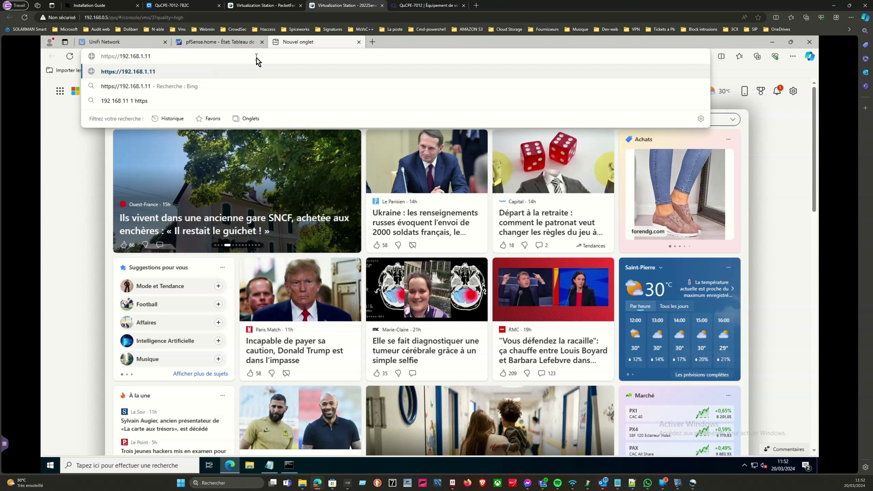
pyautogui.write(':1443')
pyautogui.press('Return')
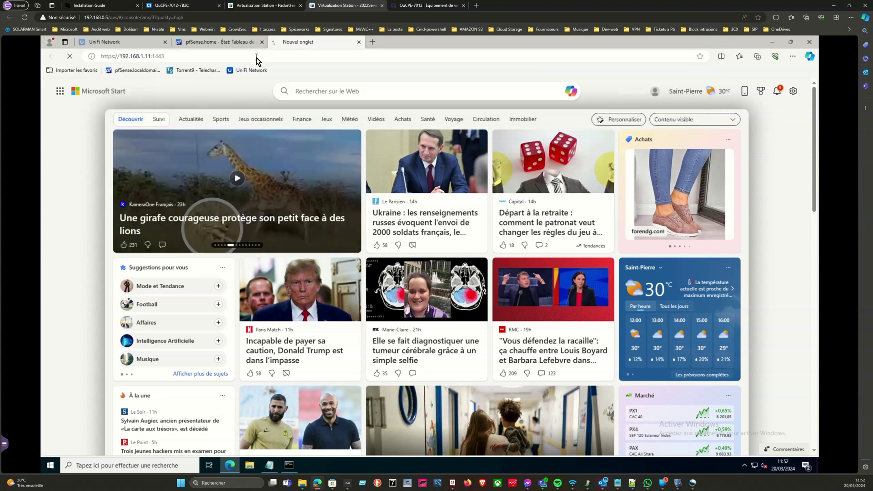
pyautogui.click(318, 256)
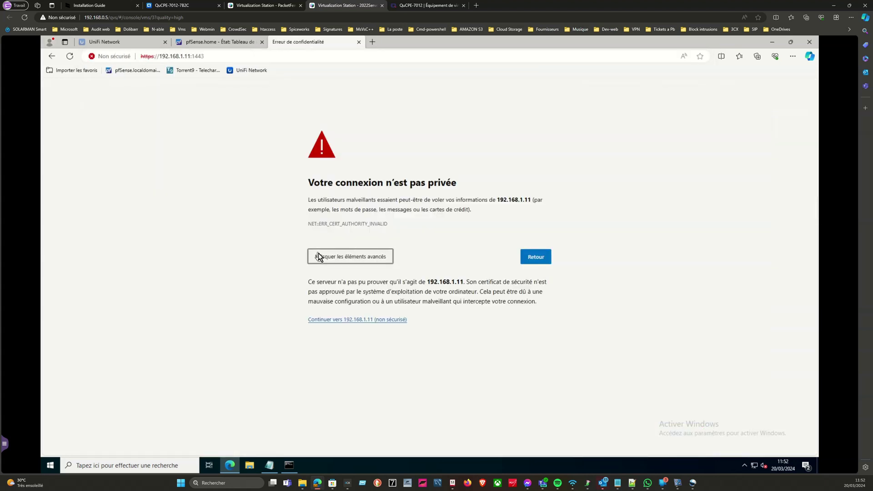
pyautogui.click(330, 321)
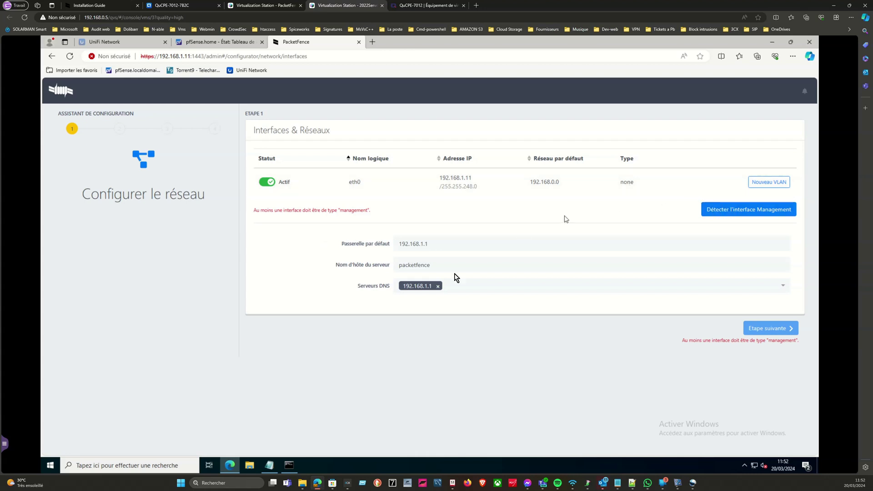
pyautogui.click(288, 463)
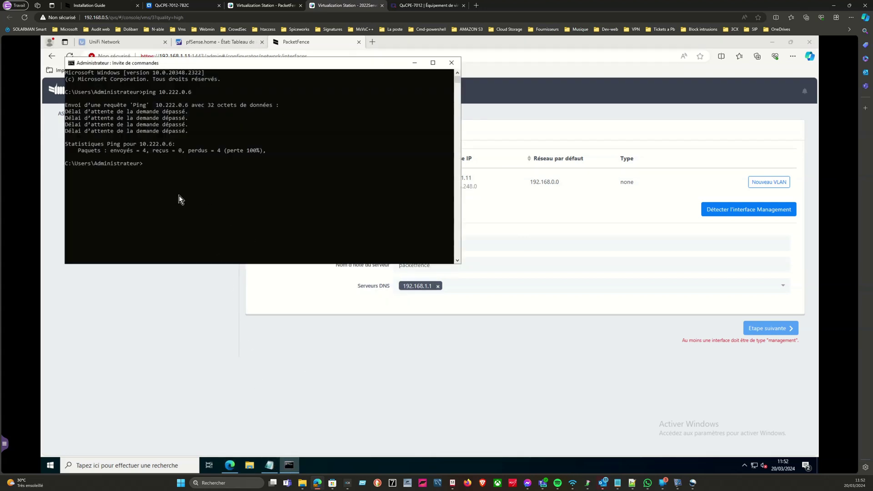
pyautogui.write('ssh root@')
pyautogui.moveTo(276, 70); pyautogui.dragTo(276, 114)
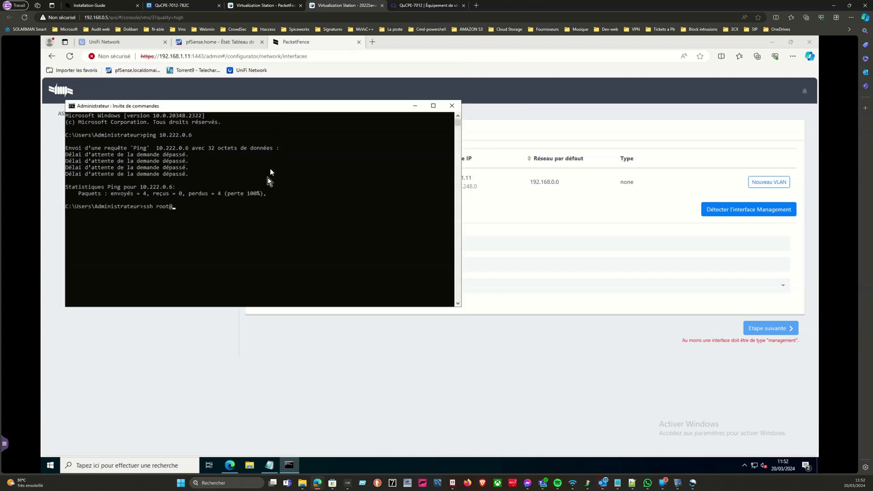
pyautogui.write('192.168.1.11')
pyautogui.press('Return')
pyautogui.write('yes')
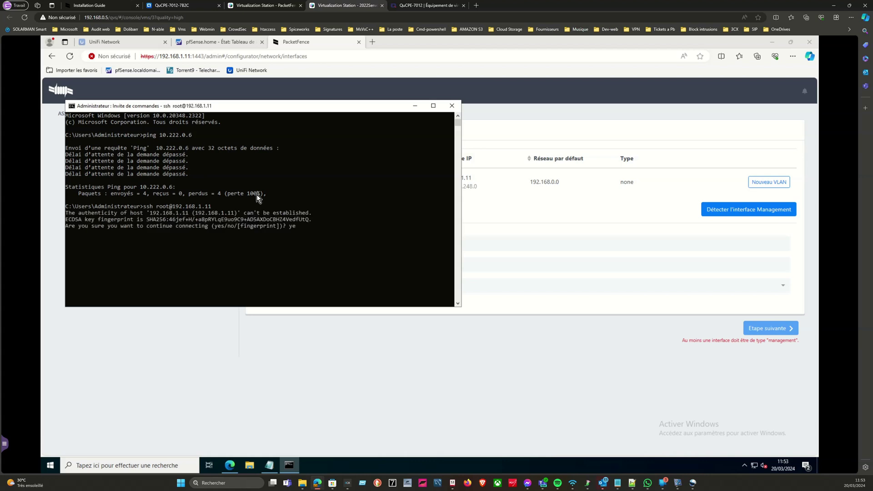
pyautogui.press('Return')
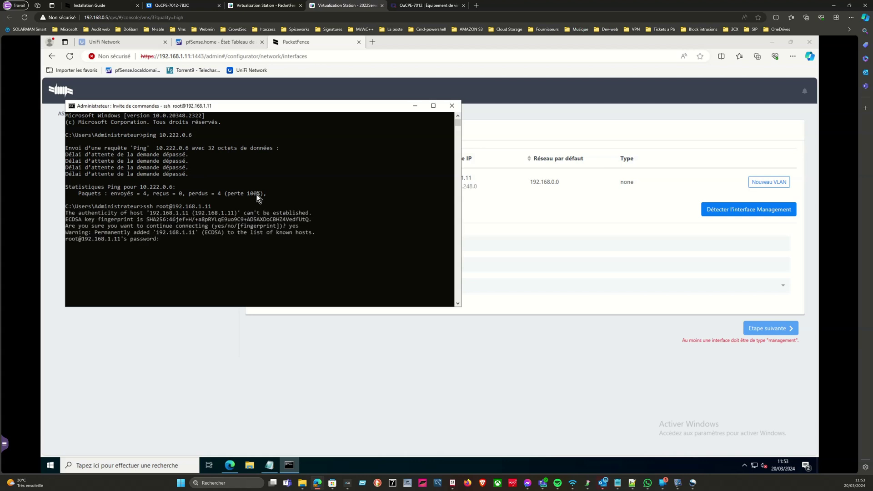
# Copy the default password from the packetfense note and enter it at the SSH root password prompt to log in
pyautogui.click(268, 466)
pyautogui.moveTo(109, 132); pyautogui.dragTo(143, 132)
pyautogui.rightClick(143, 132)
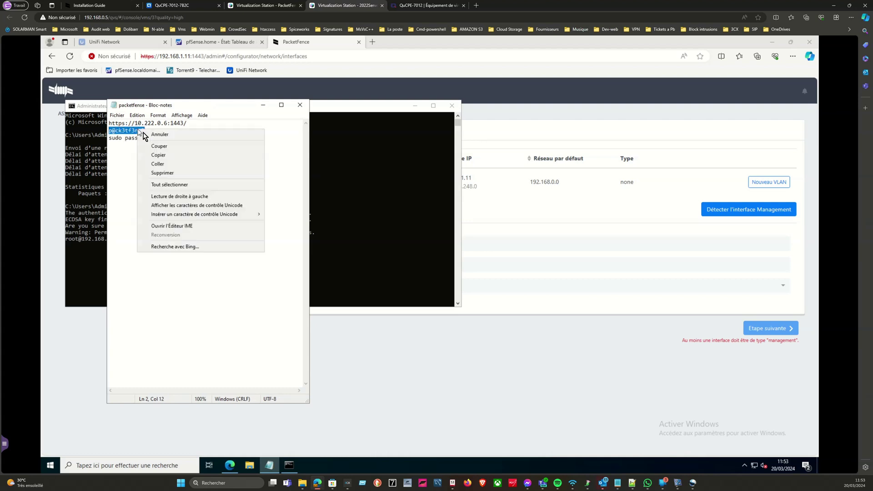
pyautogui.click(171, 156)
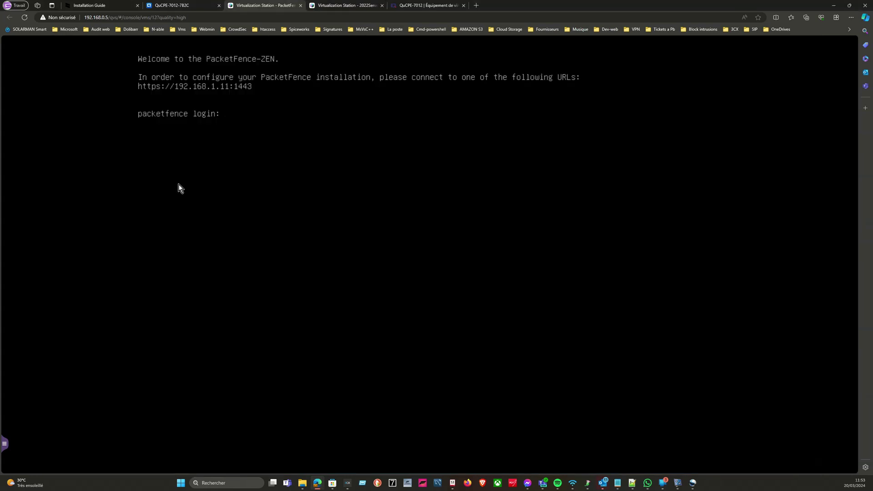
pyautogui.hotkey('ctrl', 'Tab')
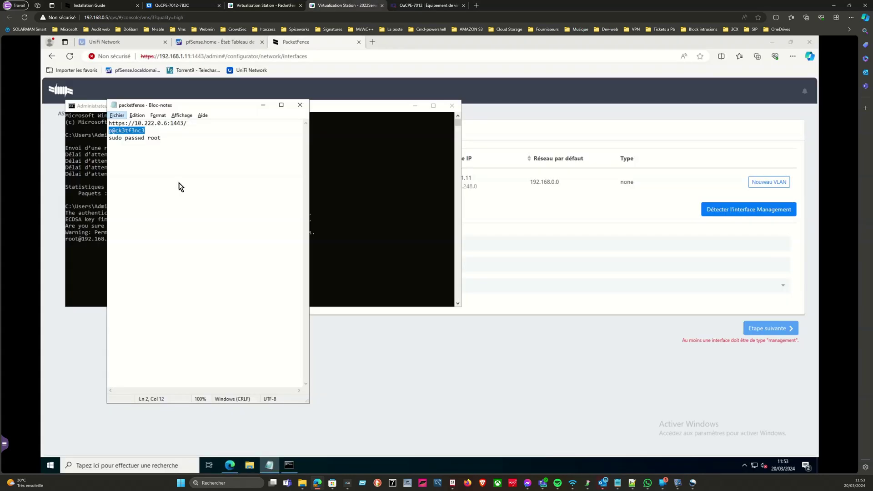
pyautogui.click(329, 129)
pyautogui.rightClick(217, 247)
pyautogui.press('Return')
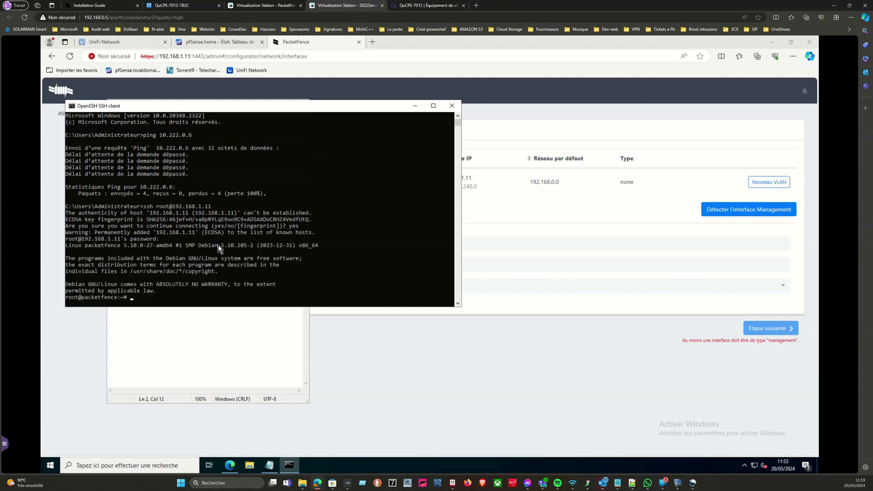
# Copy "sudo passwd root" from the packetfense note, run it in the SSH session, and enter and retype a new root password
pyautogui.moveTo(269, 465)
pyautogui.click(272, 439)
pyautogui.moveTo(162, 138); pyautogui.dragTo(137, 139)
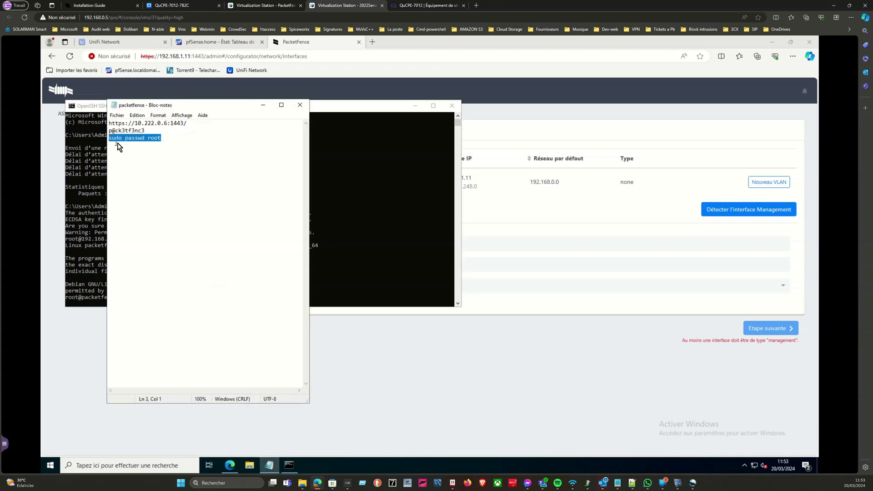
pyautogui.rightClick(117, 143)
pyautogui.click(146, 166)
pyautogui.click(99, 117)
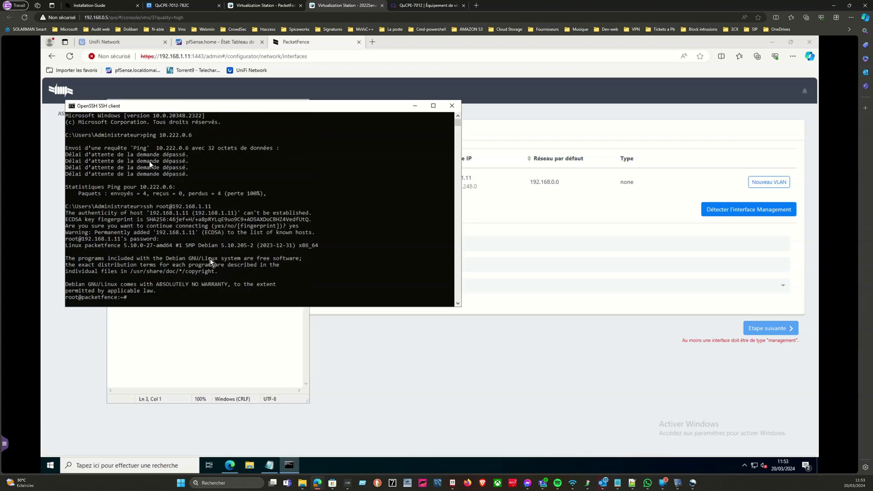
pyautogui.rightClick(208, 301)
pyautogui.press('Return')
pyautogui.press('Return')
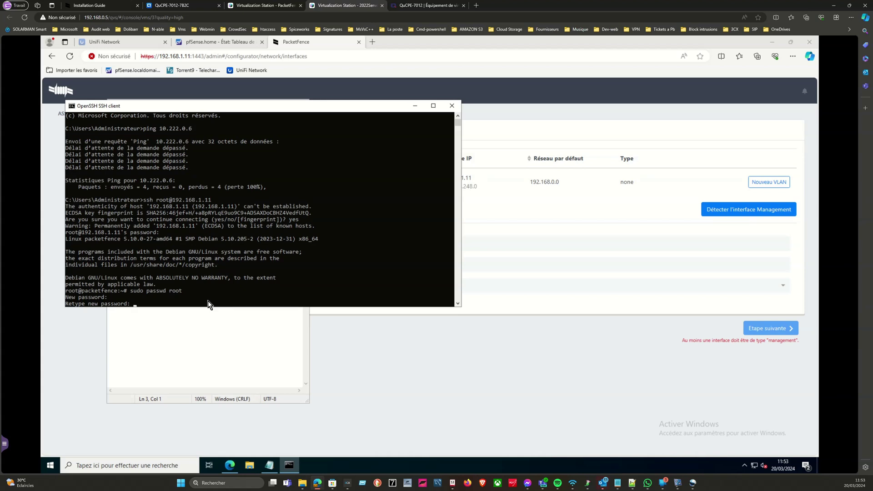
pyautogui.press('Return')
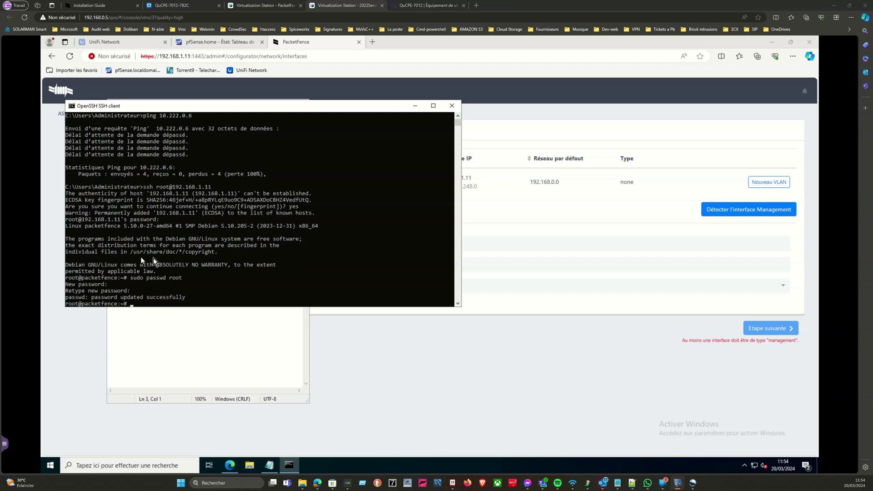
pyautogui.click(203, 270)
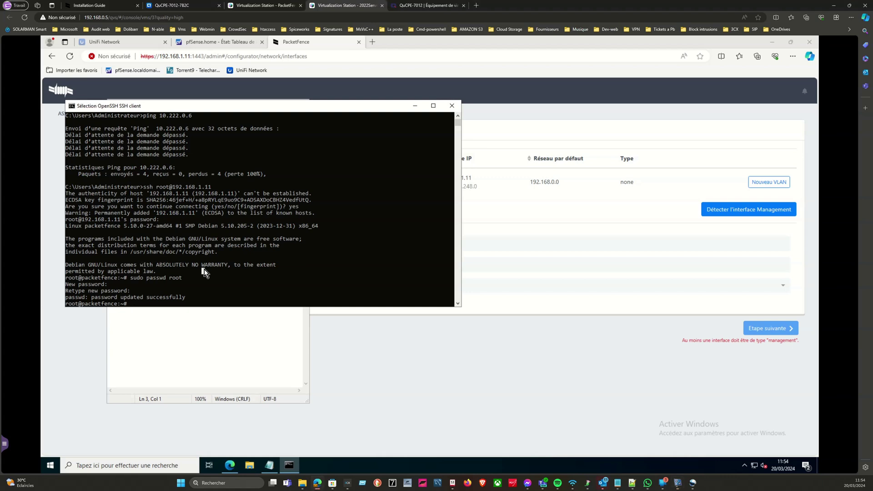
pyautogui.write('exit')
pyautogui.press('Return')
pyautogui.press('Up')
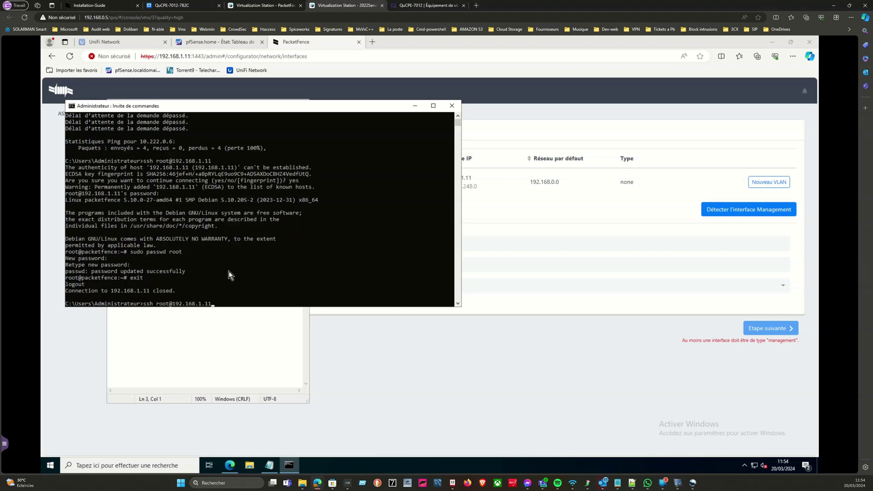
pyautogui.press('Return')
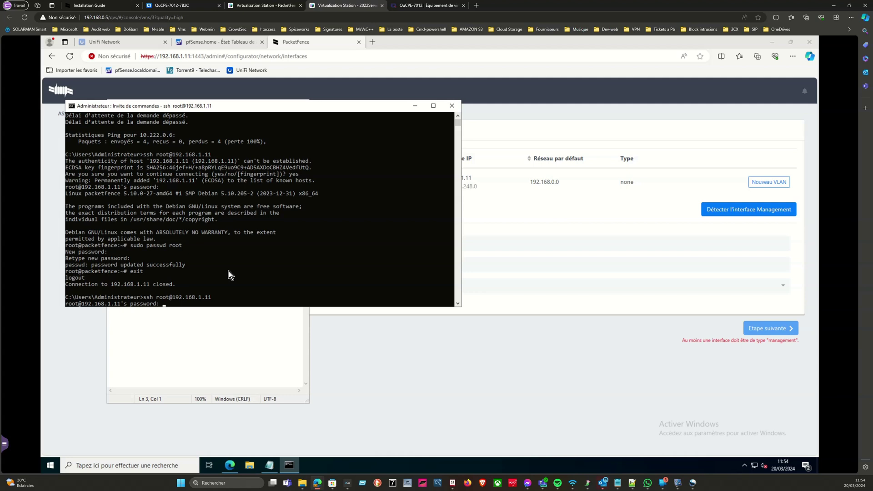
pyautogui.press('Return')
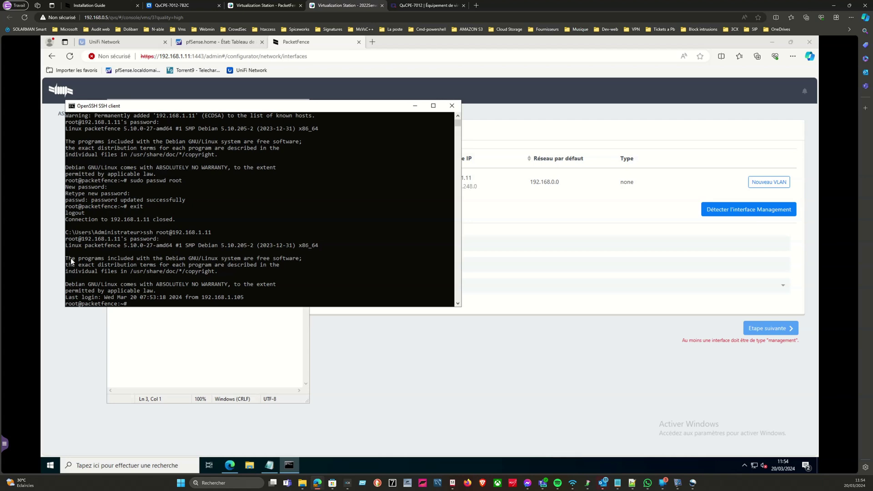
pyautogui.click(502, 236)
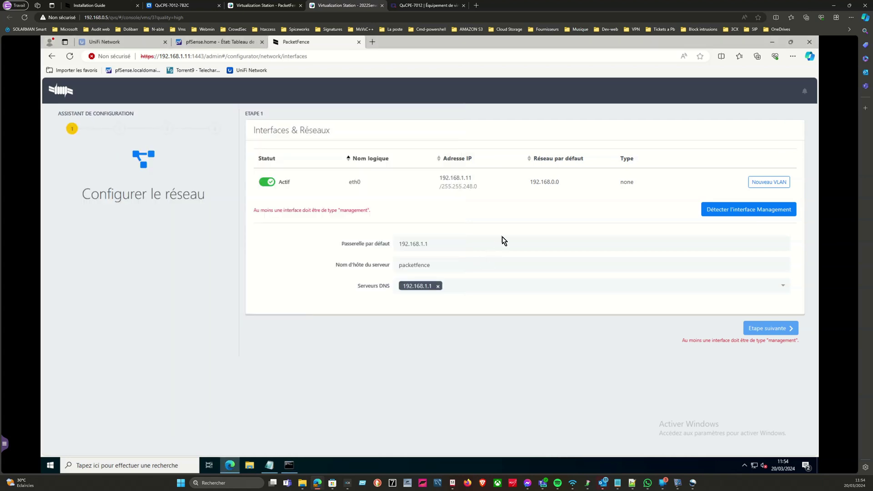